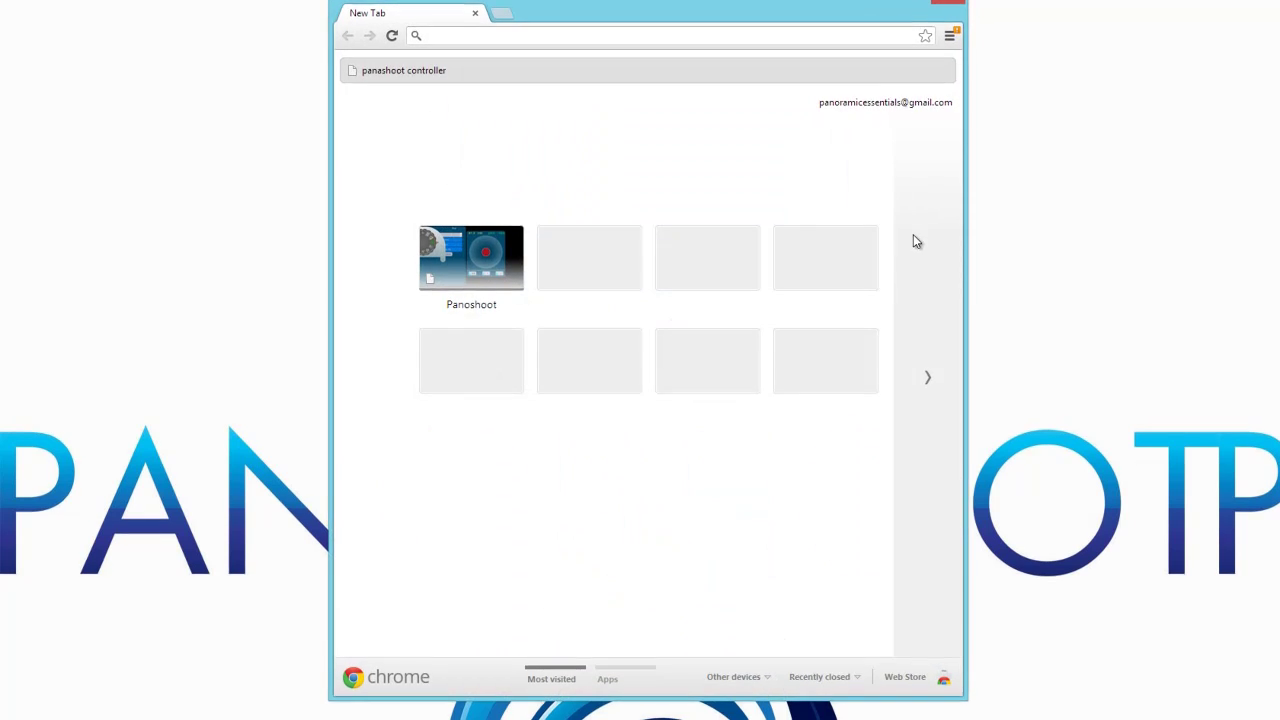
Maximize Chrome and load the Panoshoot controller page at 192.168.245.1
left_click_drag(563, 8, 474, 7)
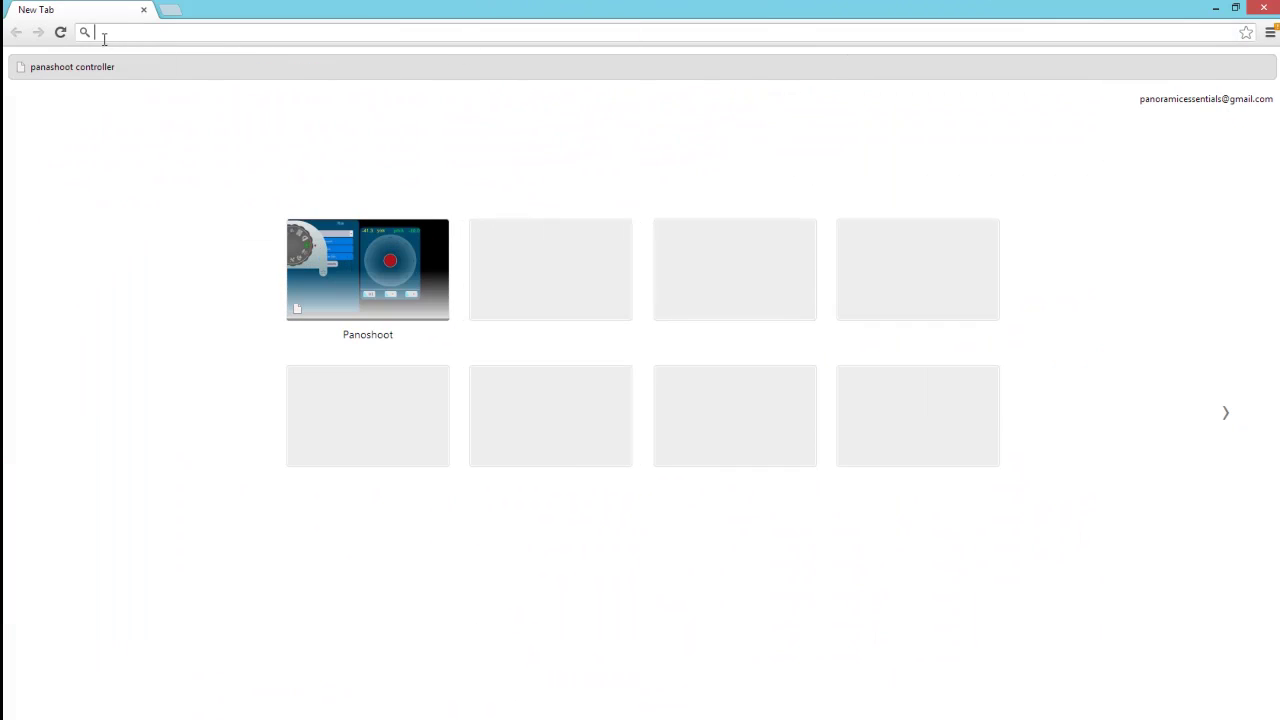
left_click(172, 28)
type("192.11")
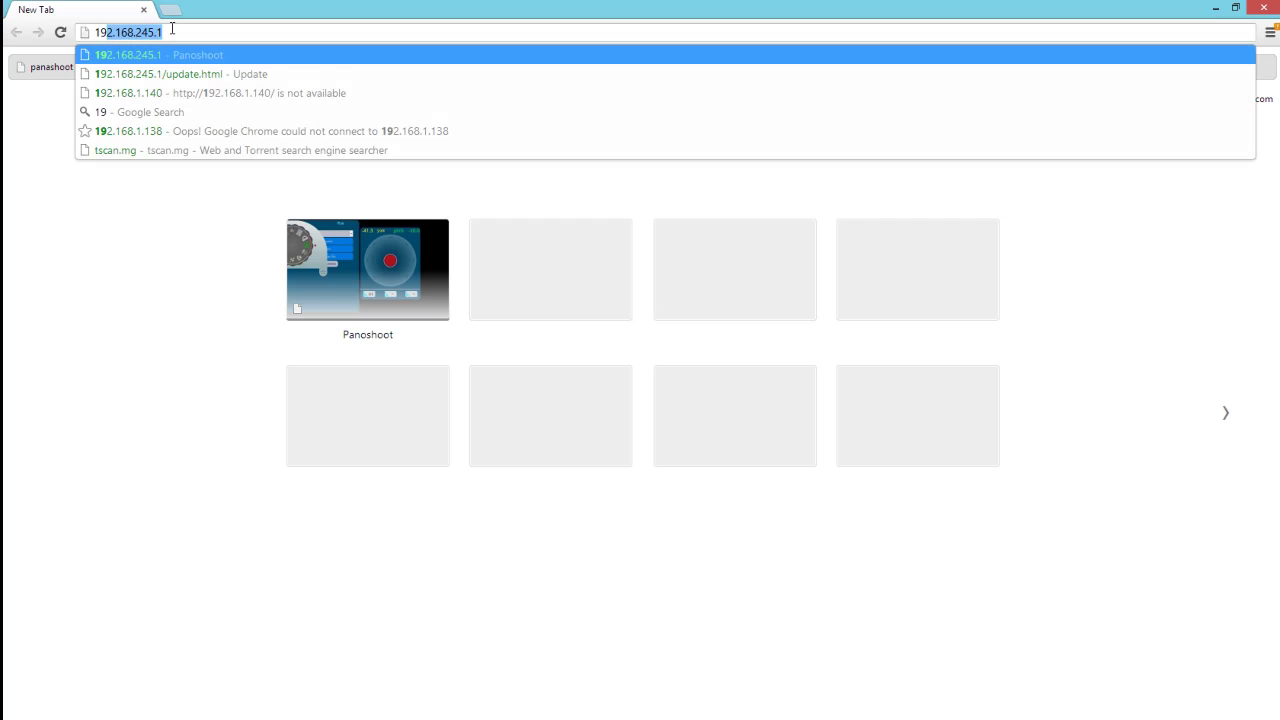
key("BackSpace")
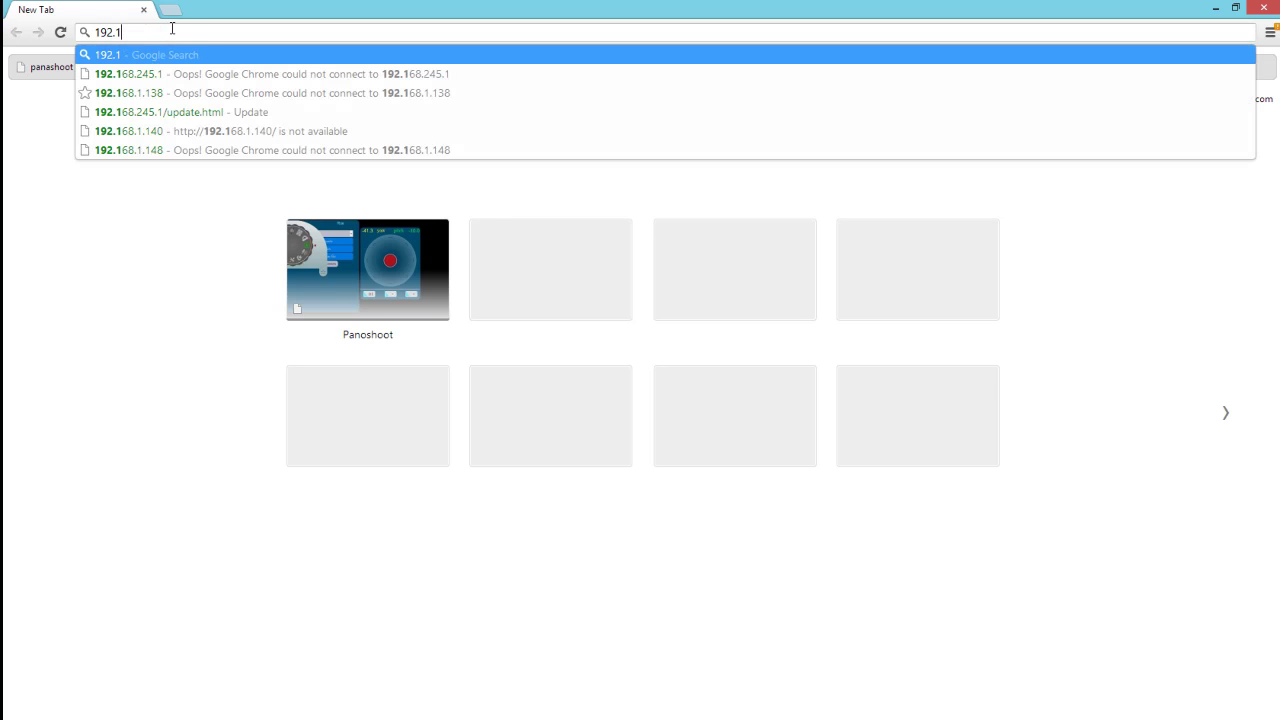
type("68.245.")
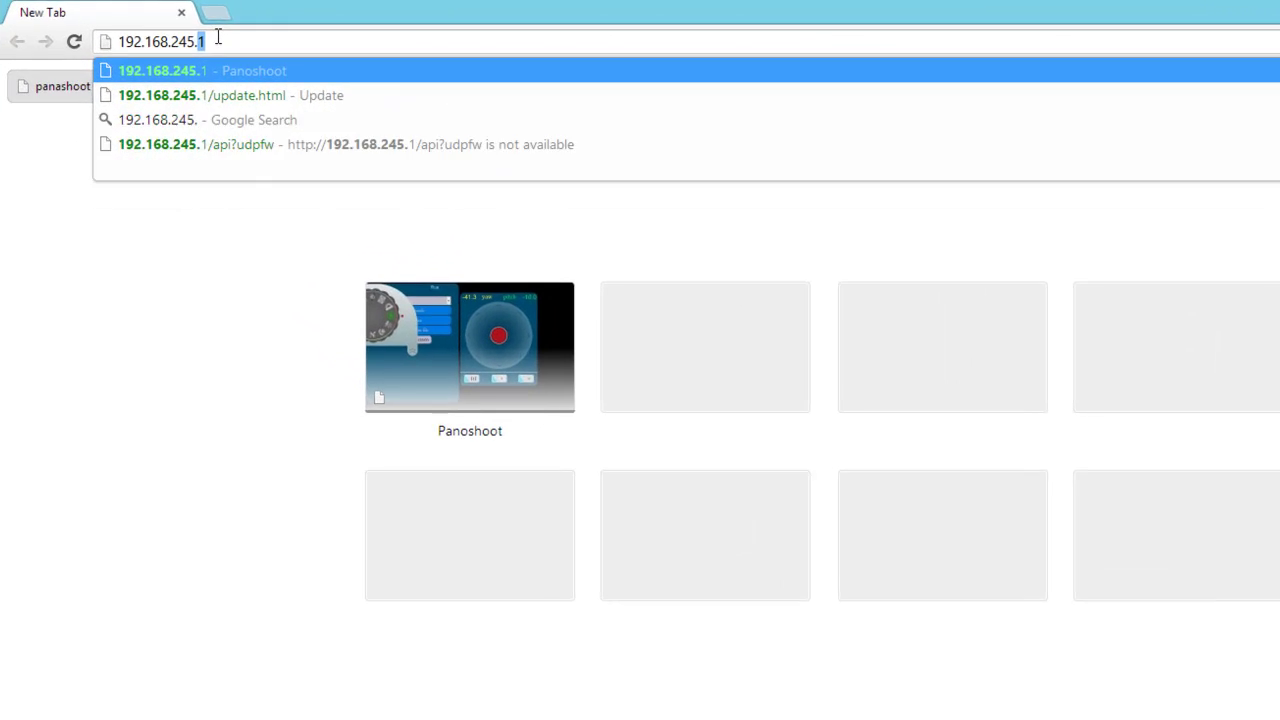
key("Return")
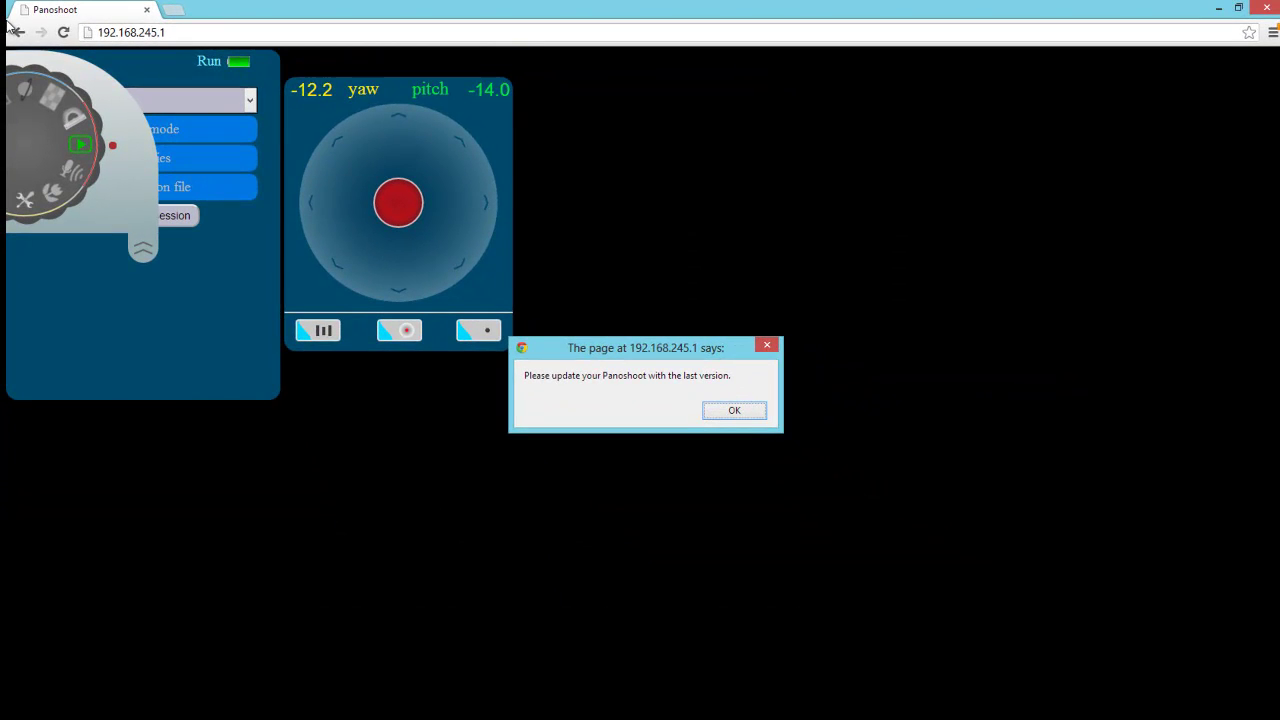
Dismiss the update notices, load panoshoot.com, and turn the mode dial to Config
key("Return")
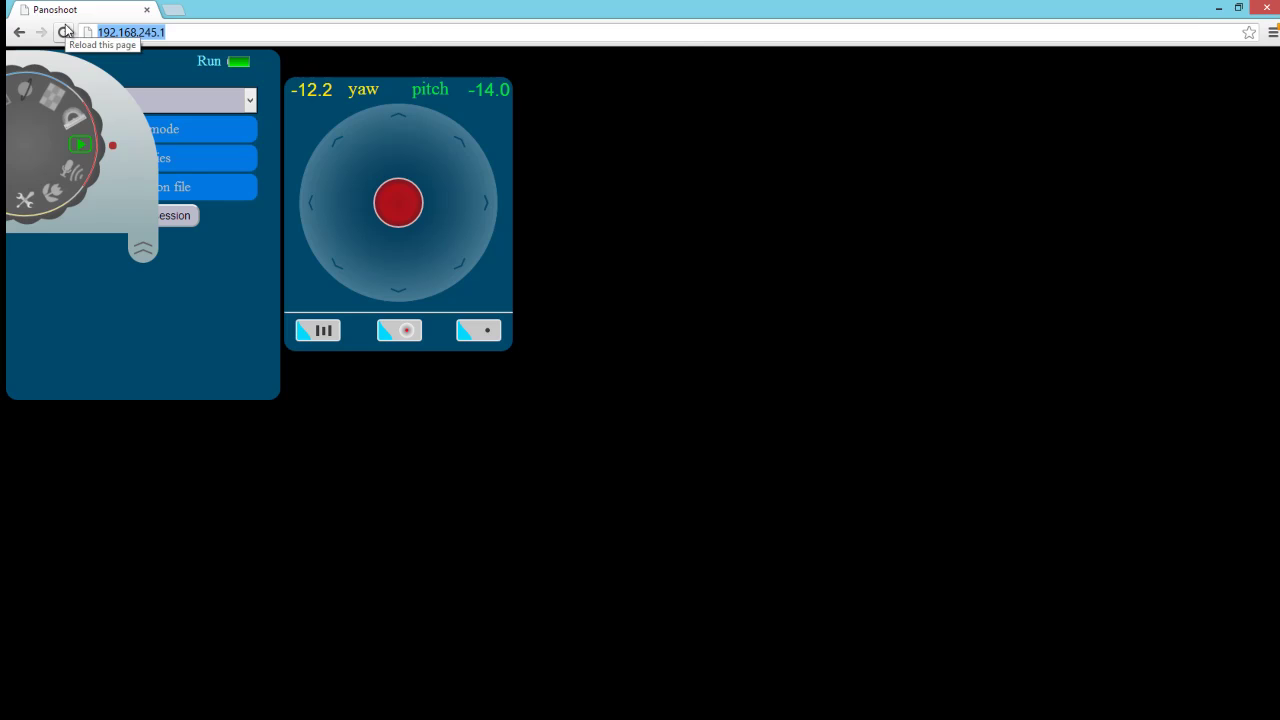
type("panoshoot.com")
key("Return")
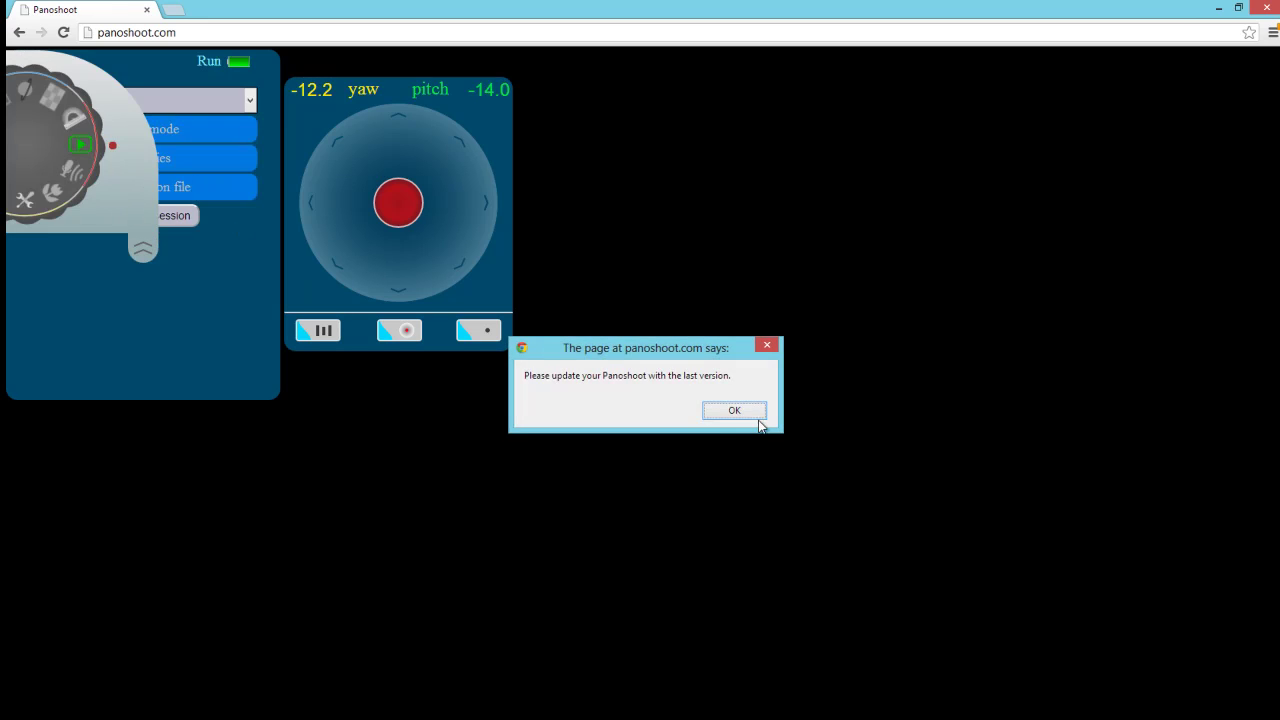
left_click(724, 418)
left_click_drag(45, 214, 92, 145)
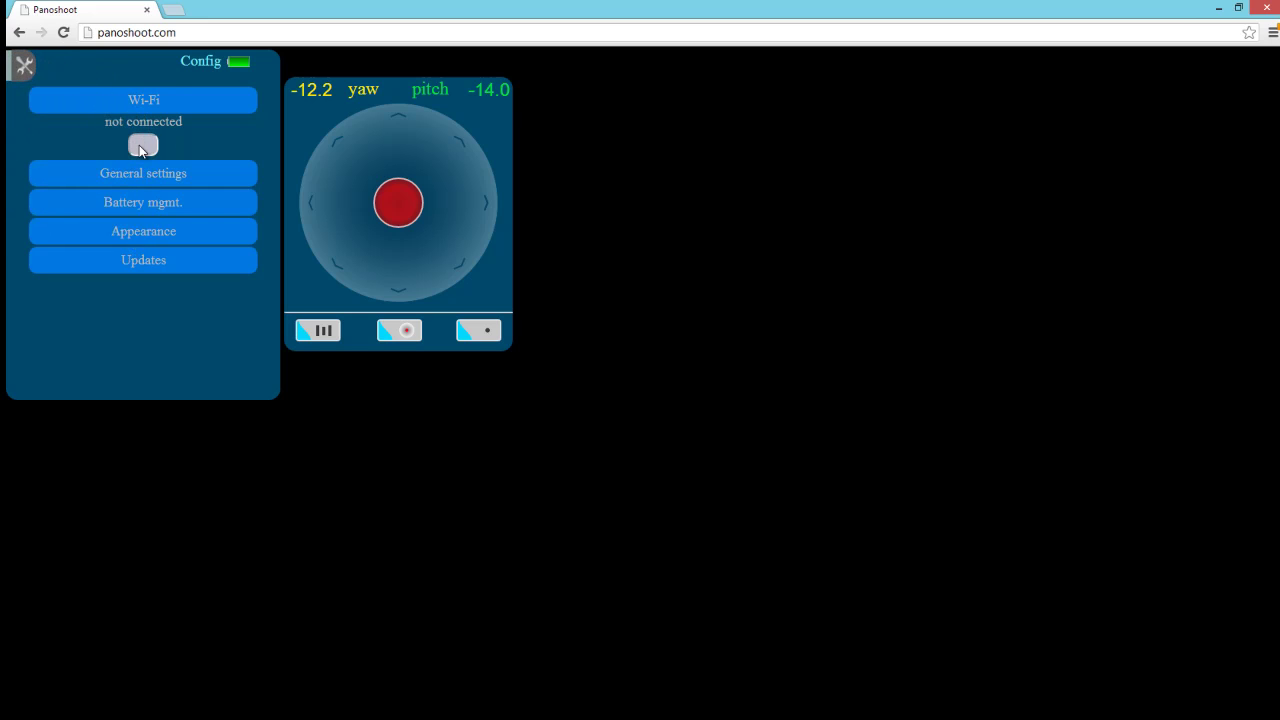
Join the device to the Eridam Wi-Fi network with its password, then reload the page
left_click(140, 146)
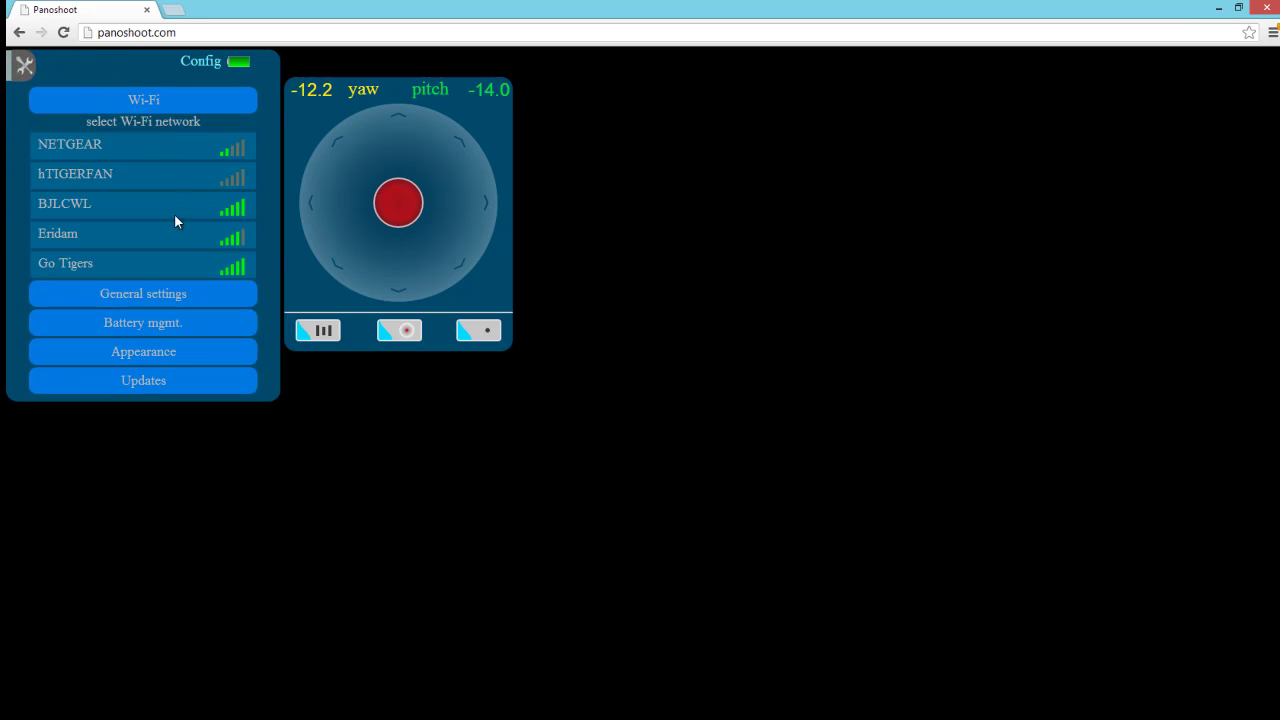
left_click(169, 234)
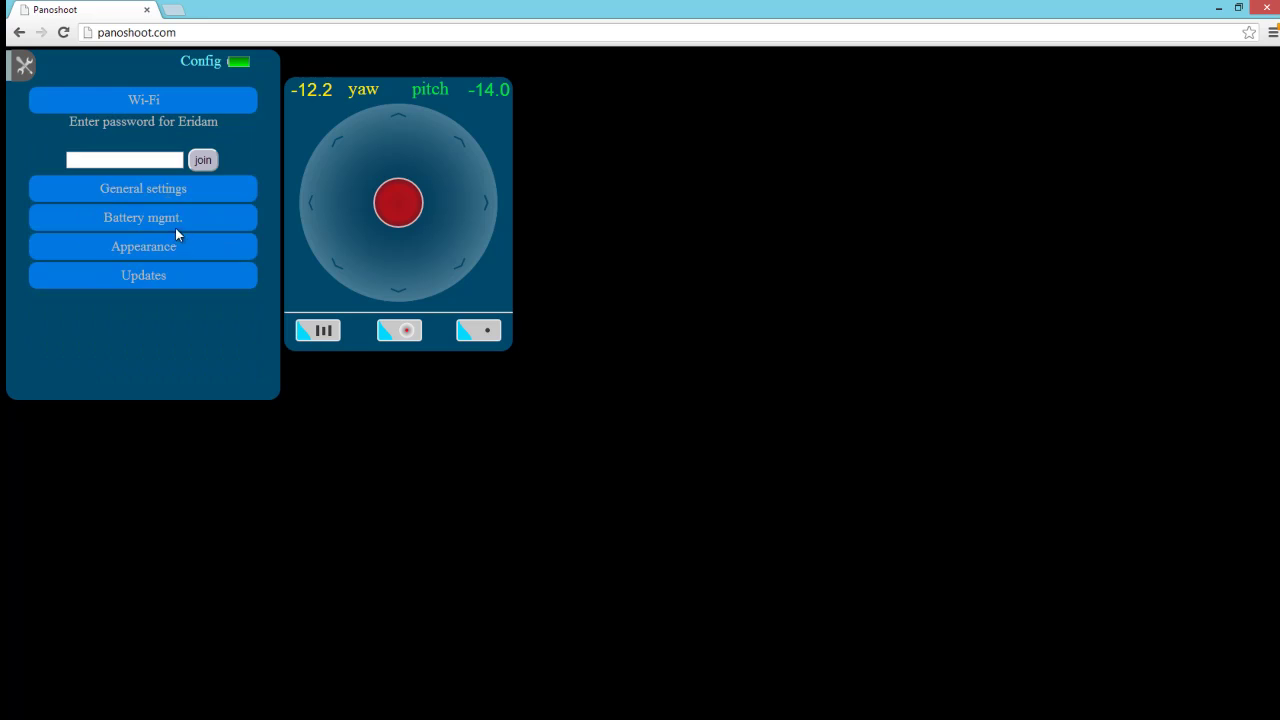
left_click(148, 160)
type("**********")
key("BackSpace")
key("BackSpace")
key("BackSpace")
key("BackSpace")
left_click(204, 161)
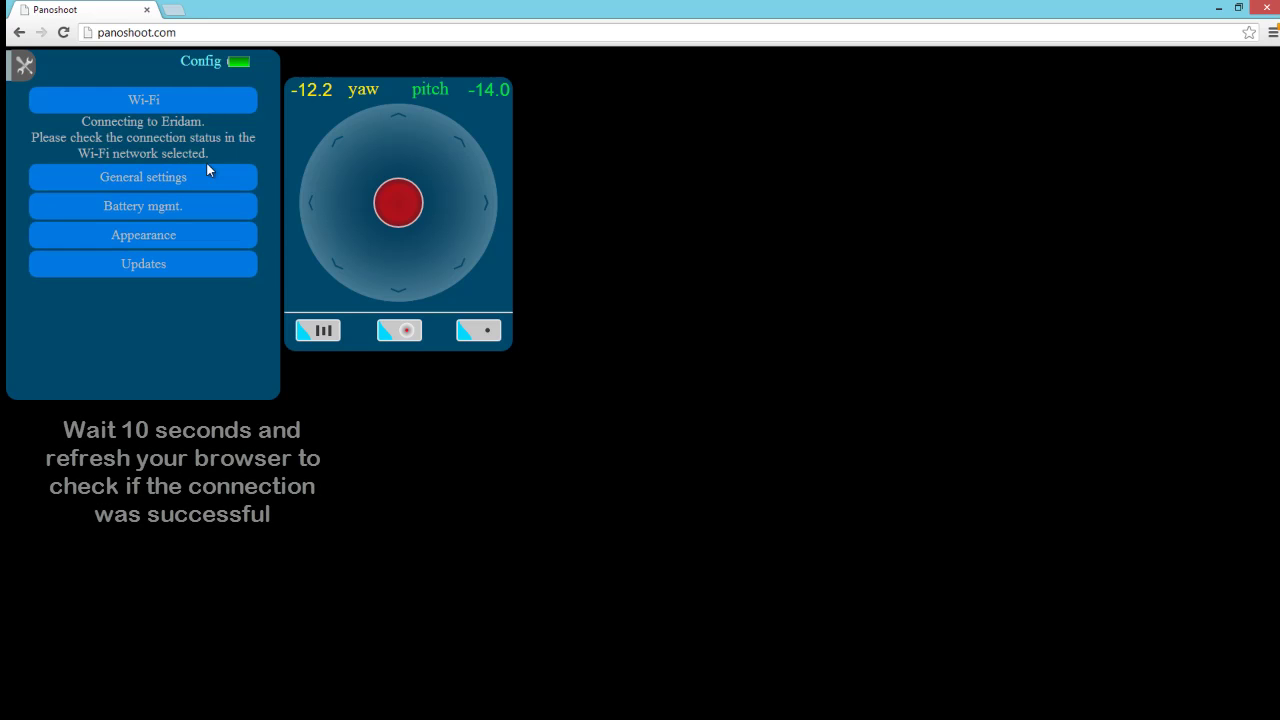
left_click(64, 33)
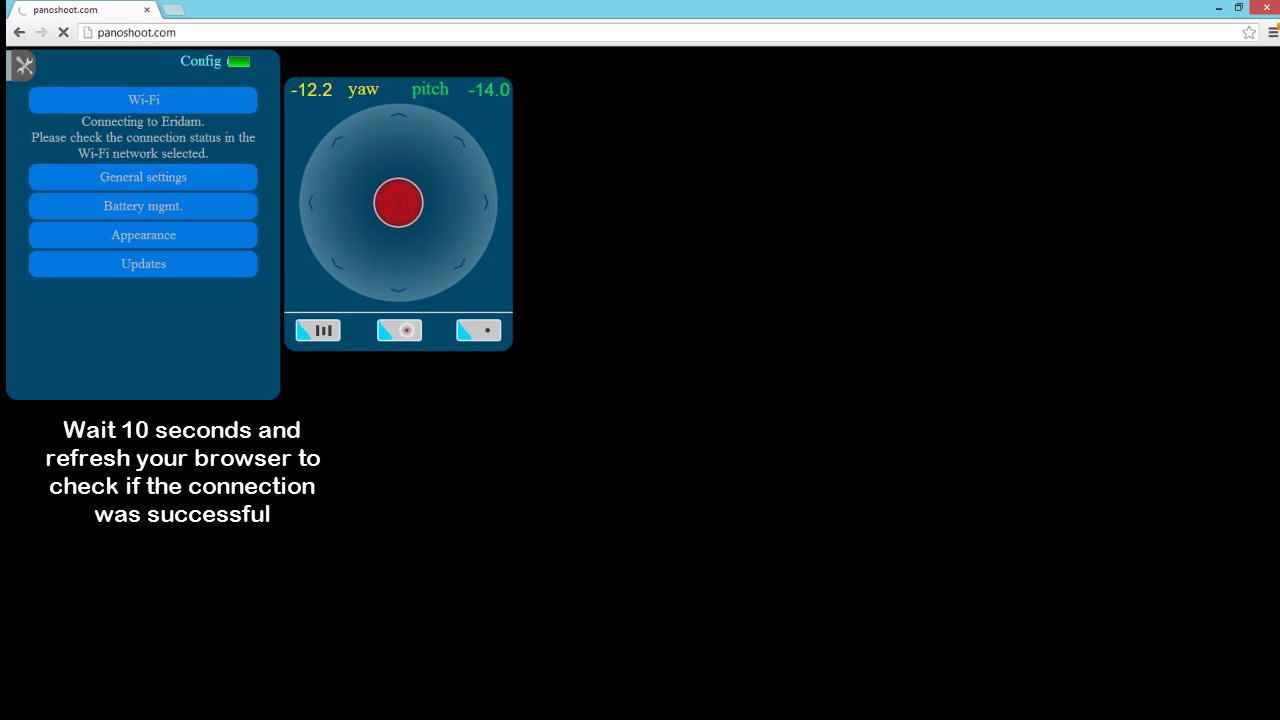
mouse_move(1279, 0)
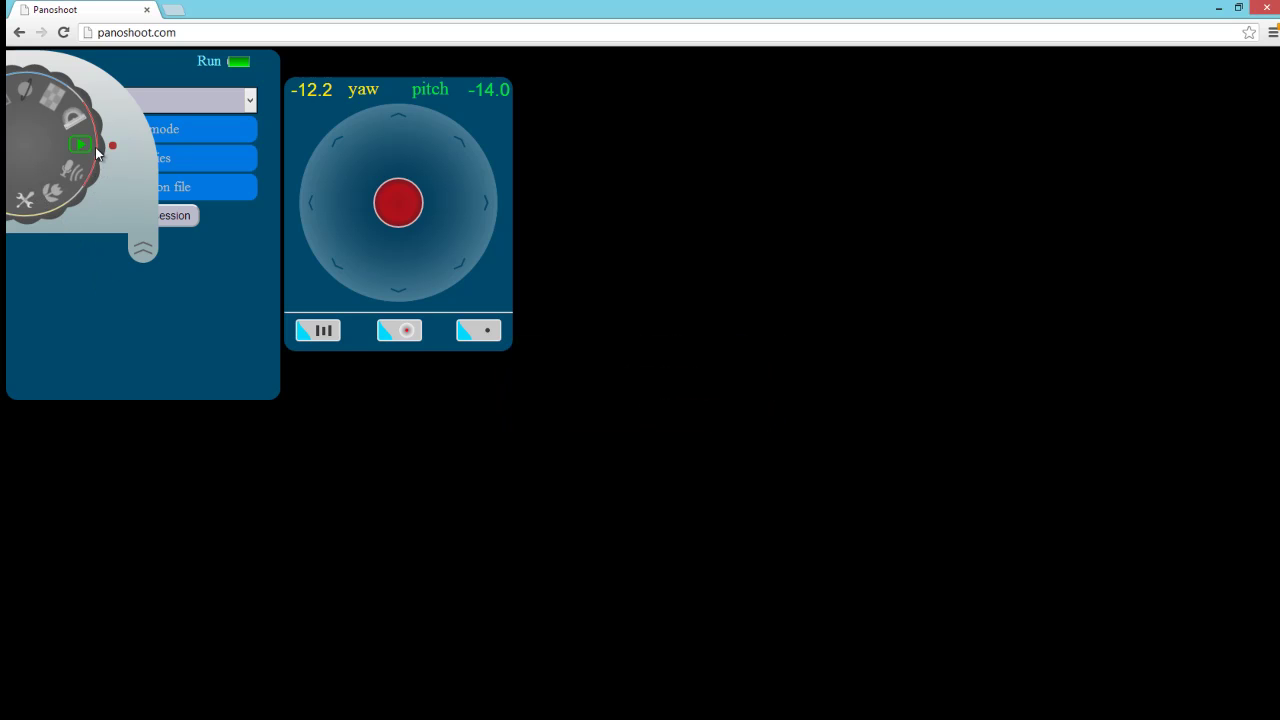
Confirm Eridam is active, then enter 192.168.1.131 in the address bar and copy it
scroll(96, 135, "down", 2)
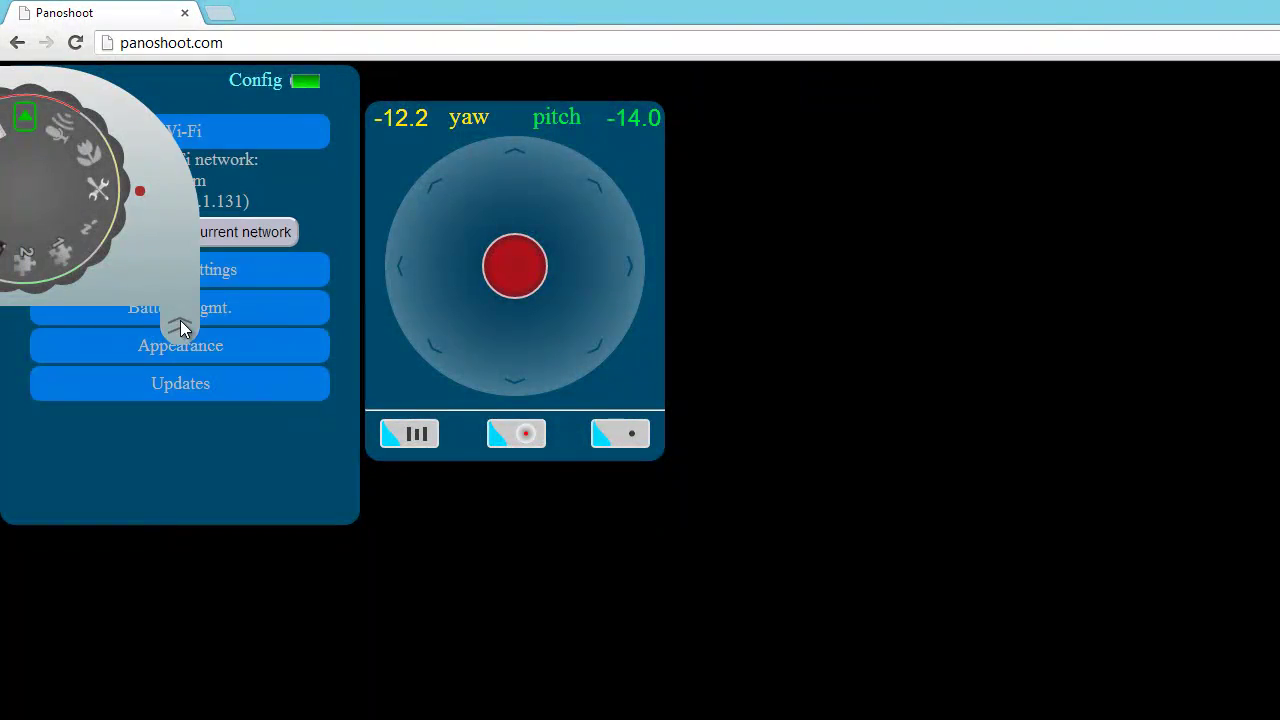
left_click(180, 325)
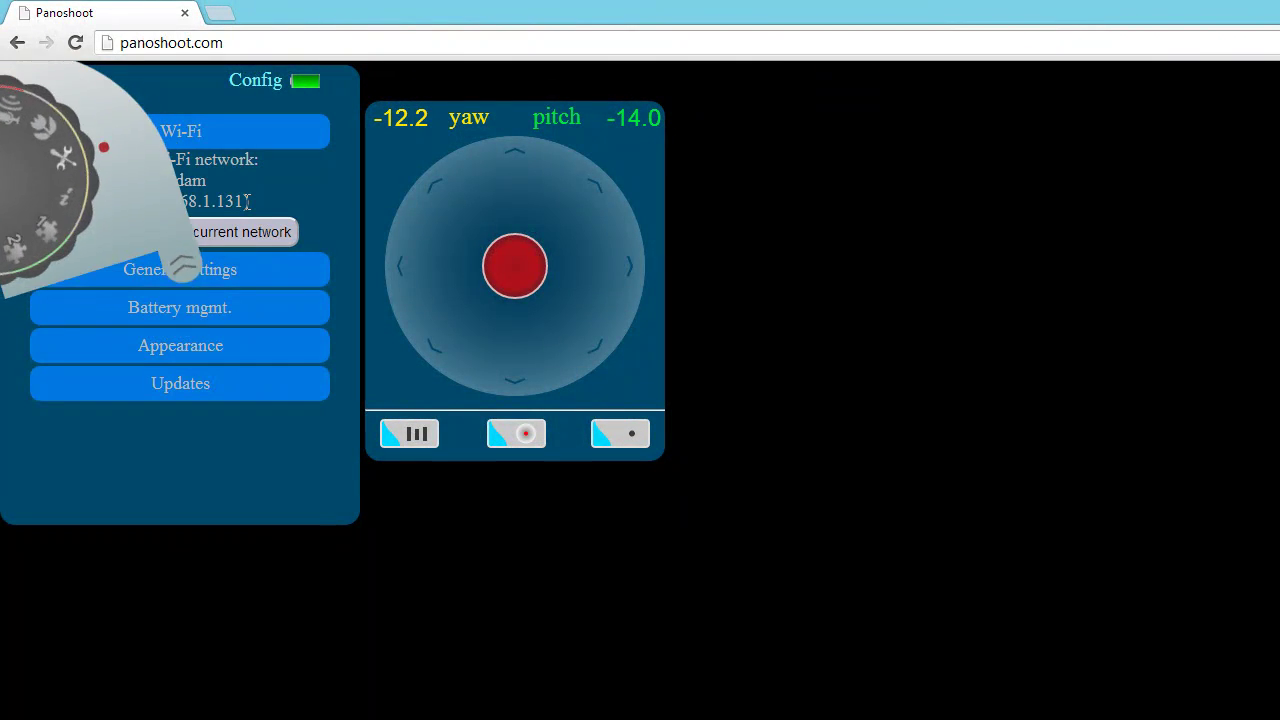
left_click(239, 45)
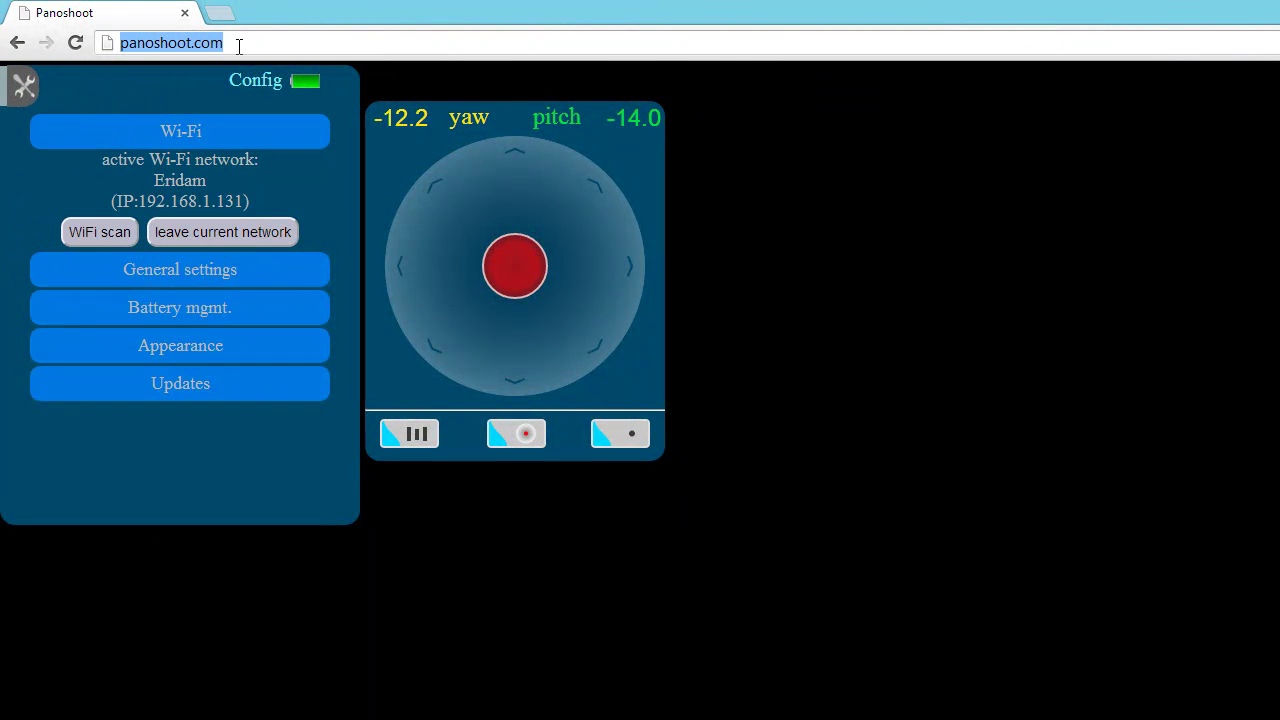
type("192.16")
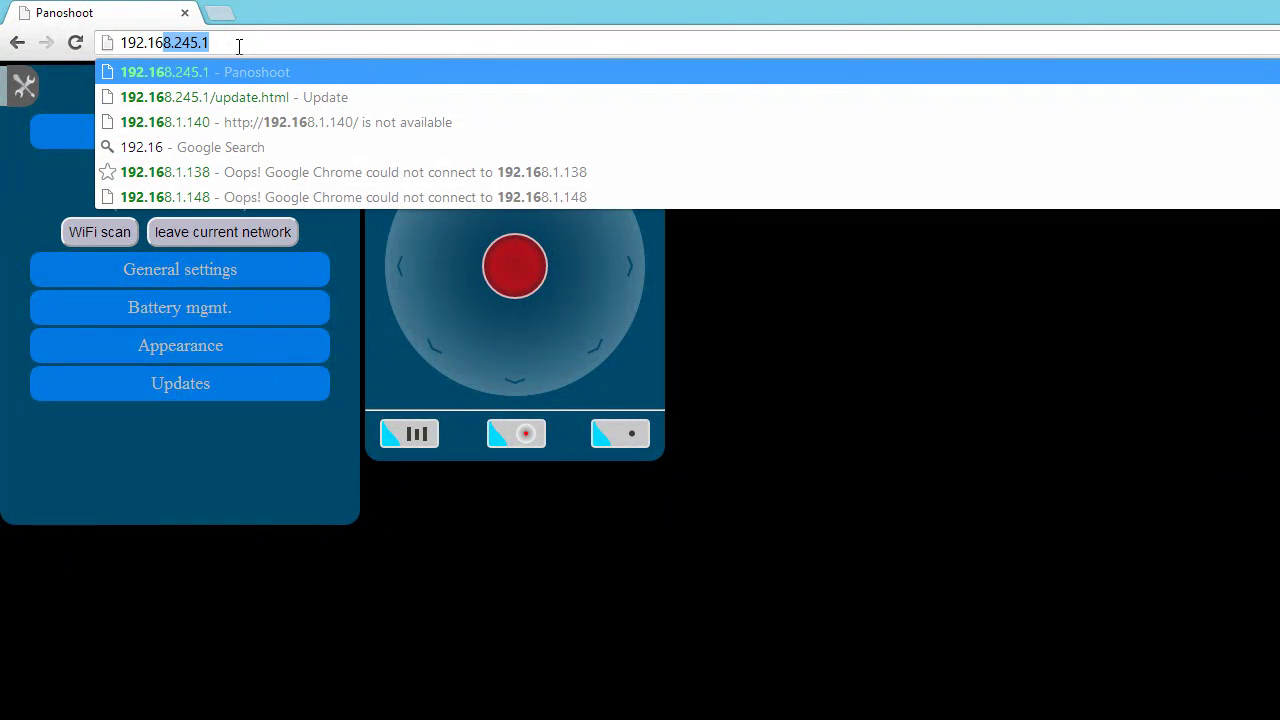
type("8.1.131")
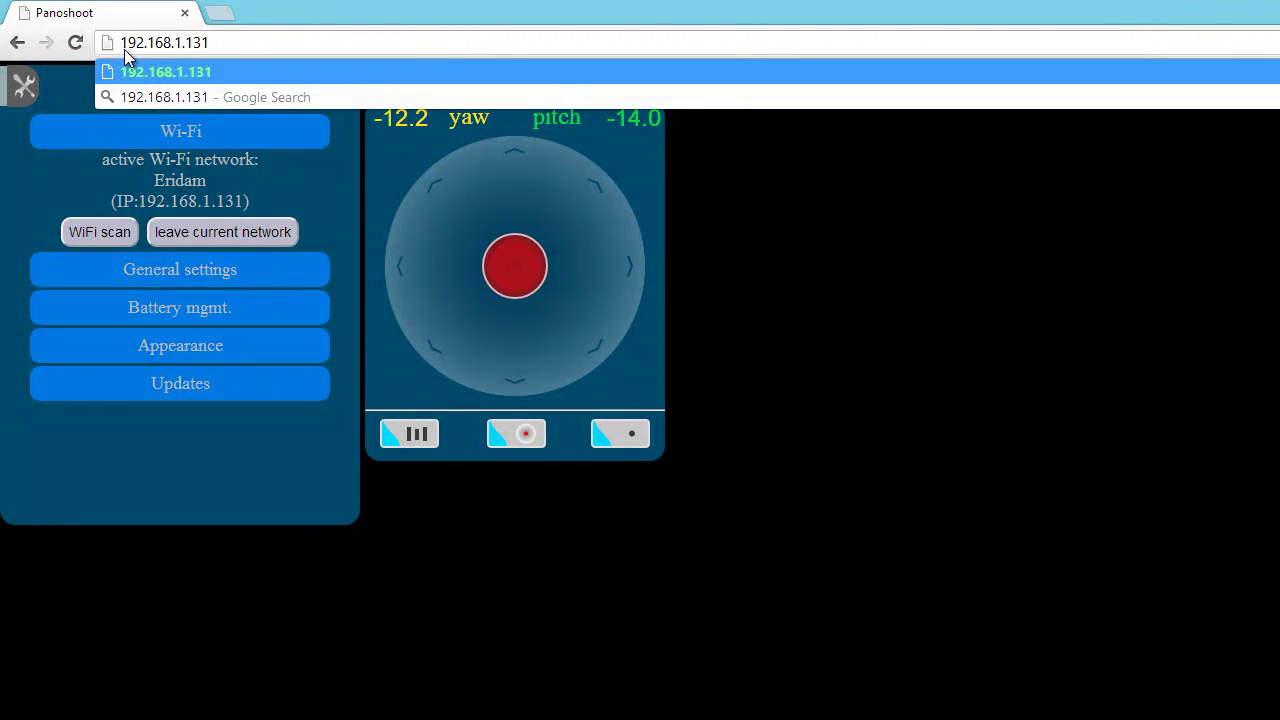
key("ctrl+a")
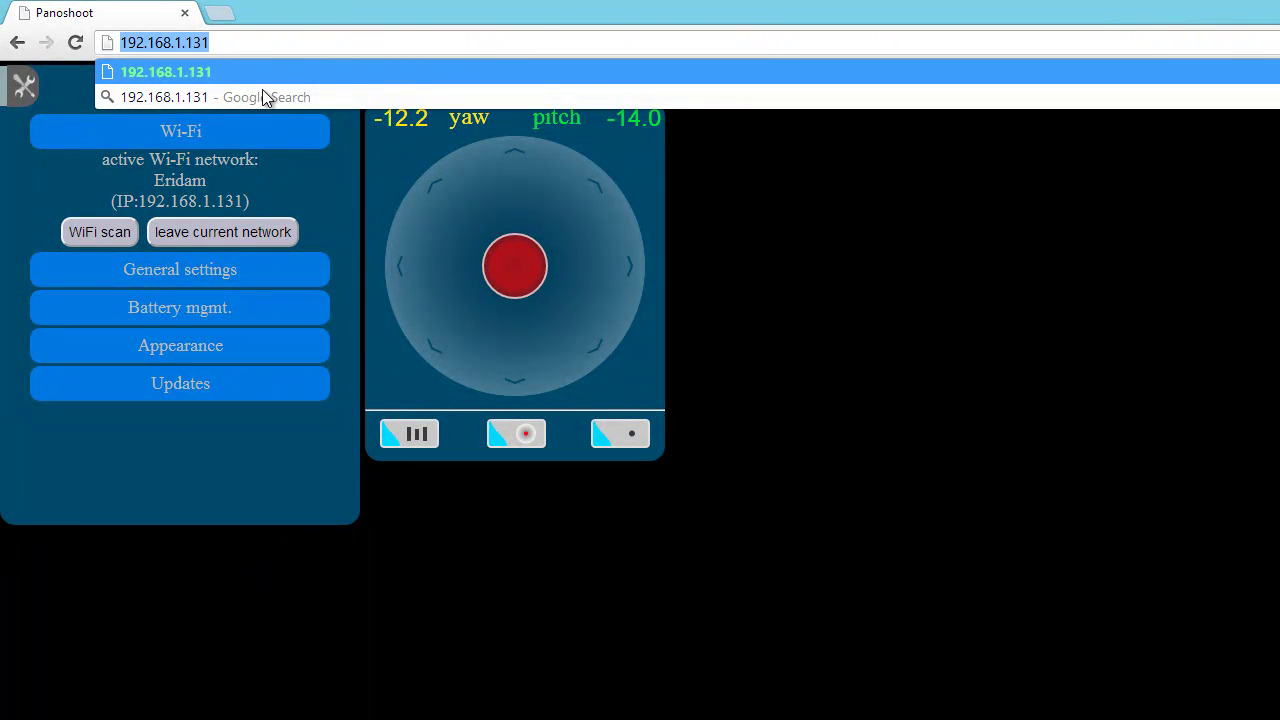
key("shift+F10")
key("Return")
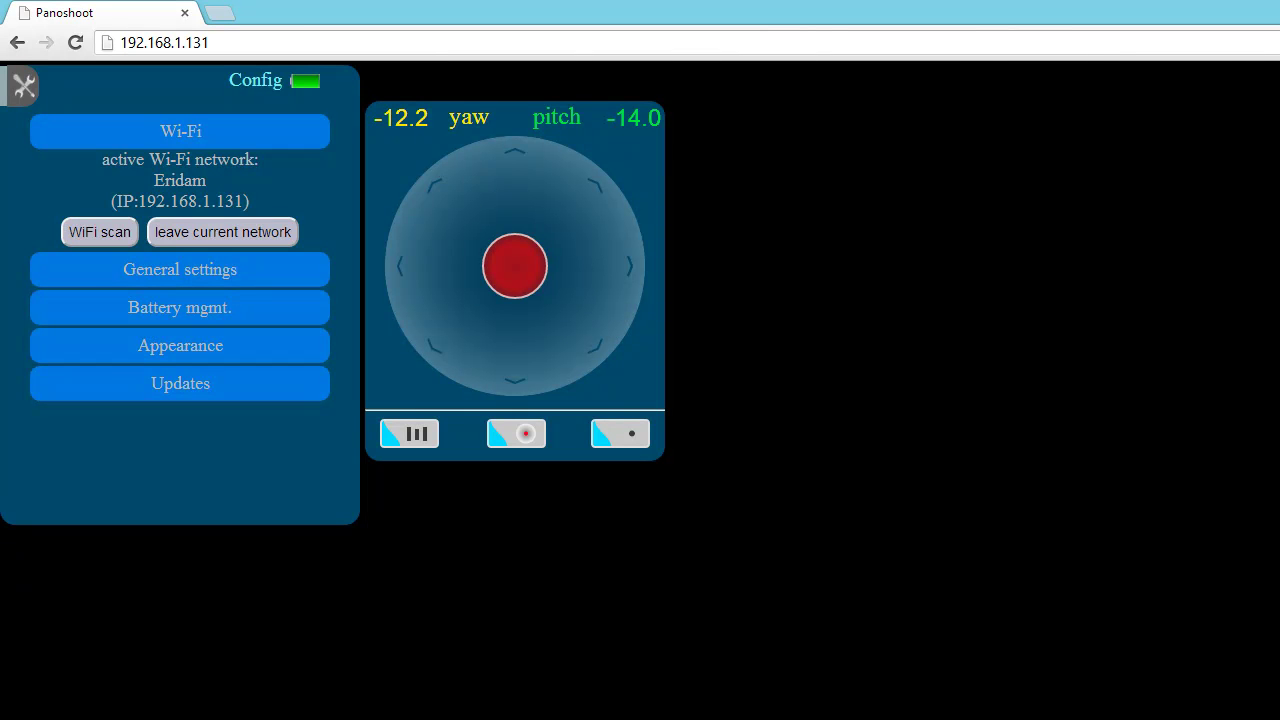
Connect the PC to the Eridam Wi-Fi network from the Windows Networks panel
left_click(1180, 708)
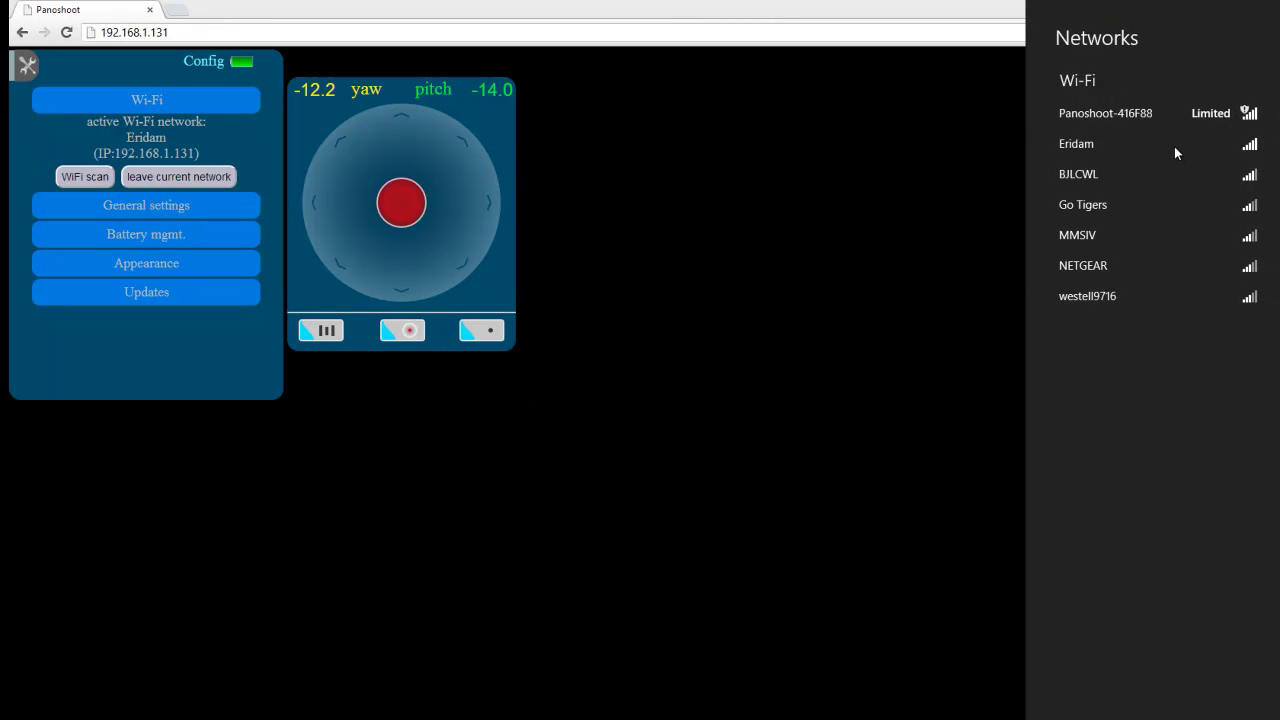
left_click(1165, 148)
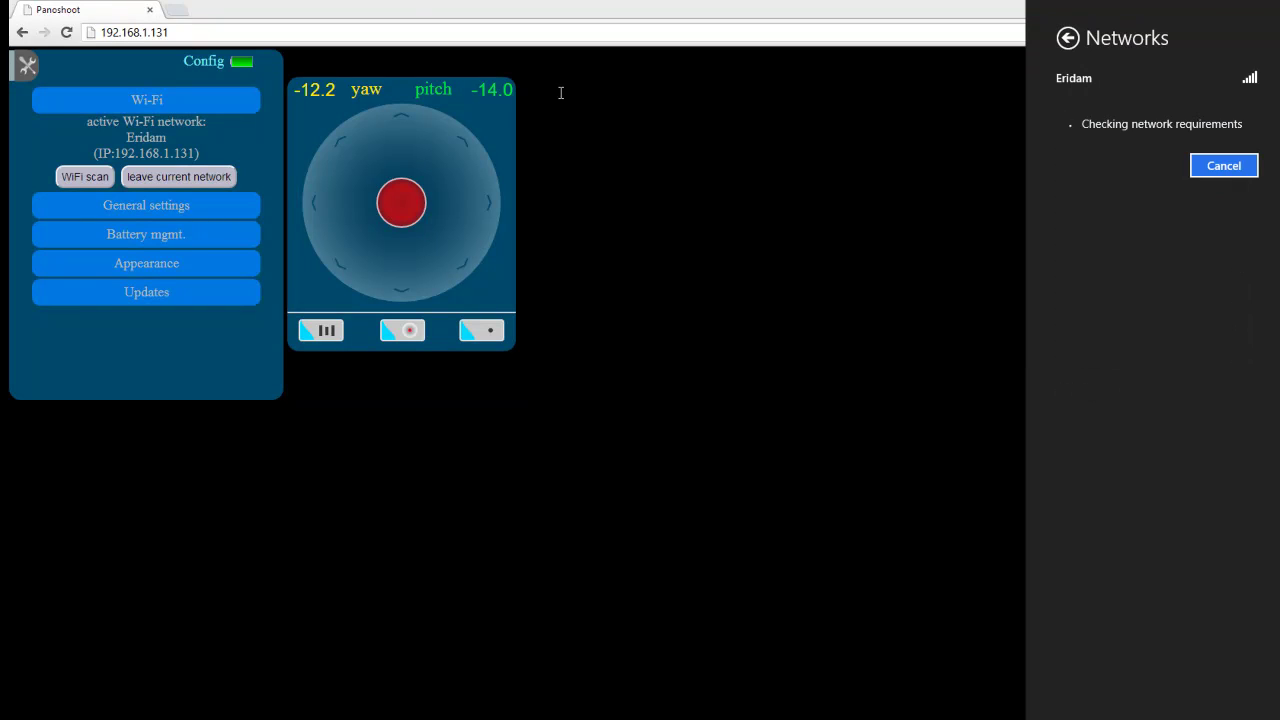
left_click(386, 40)
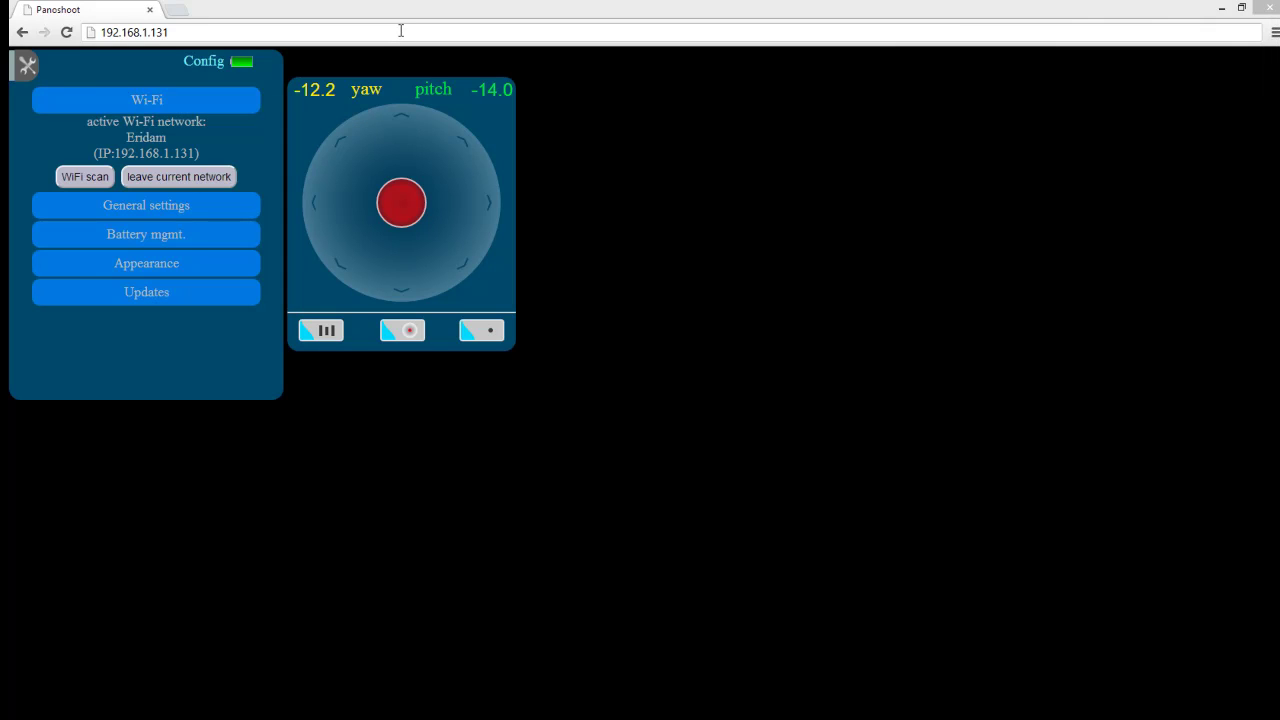
Load the controller from 192.168.1.131 and switch on live joystick control
left_click(400, 31)
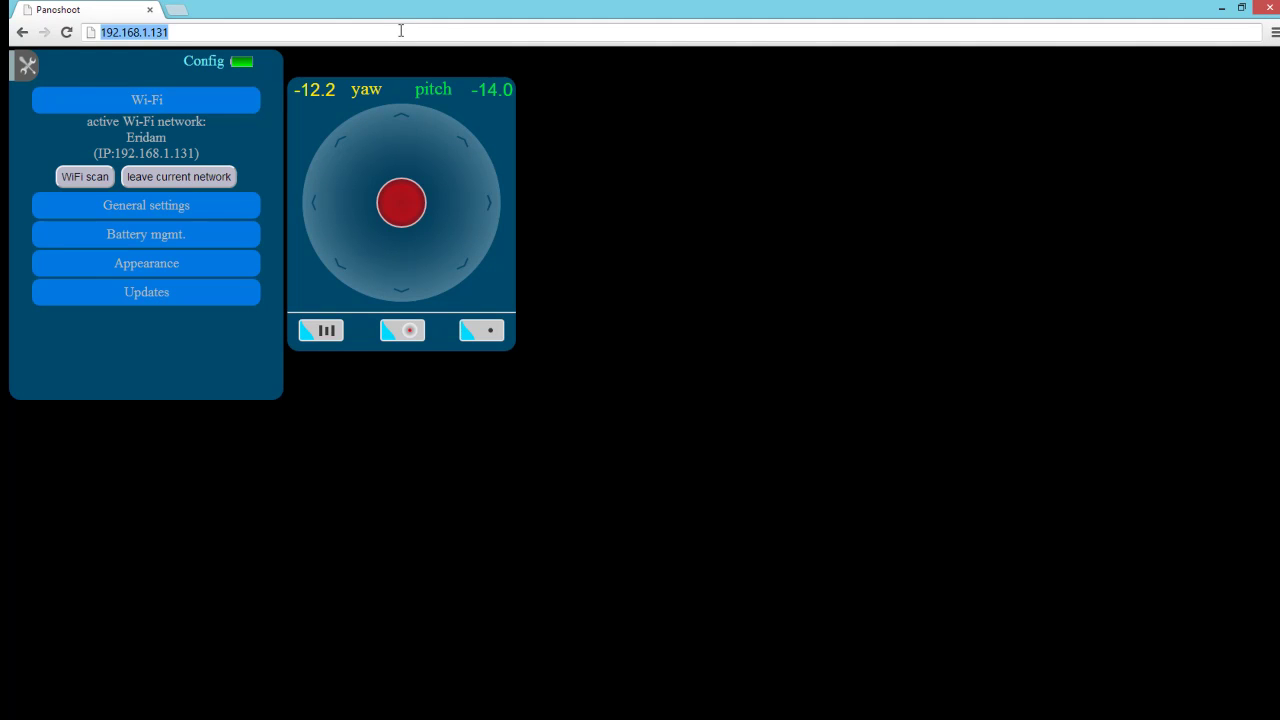
key("Return")
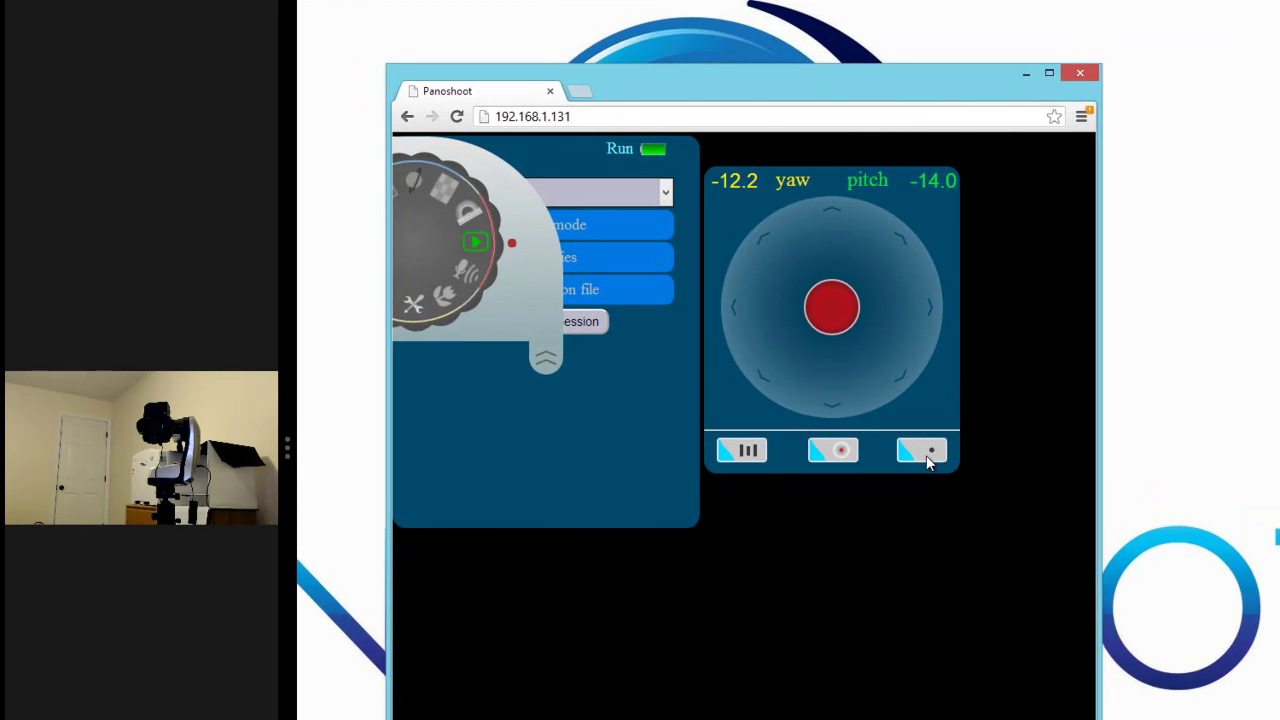
left_click(928, 456)
left_click(921, 452)
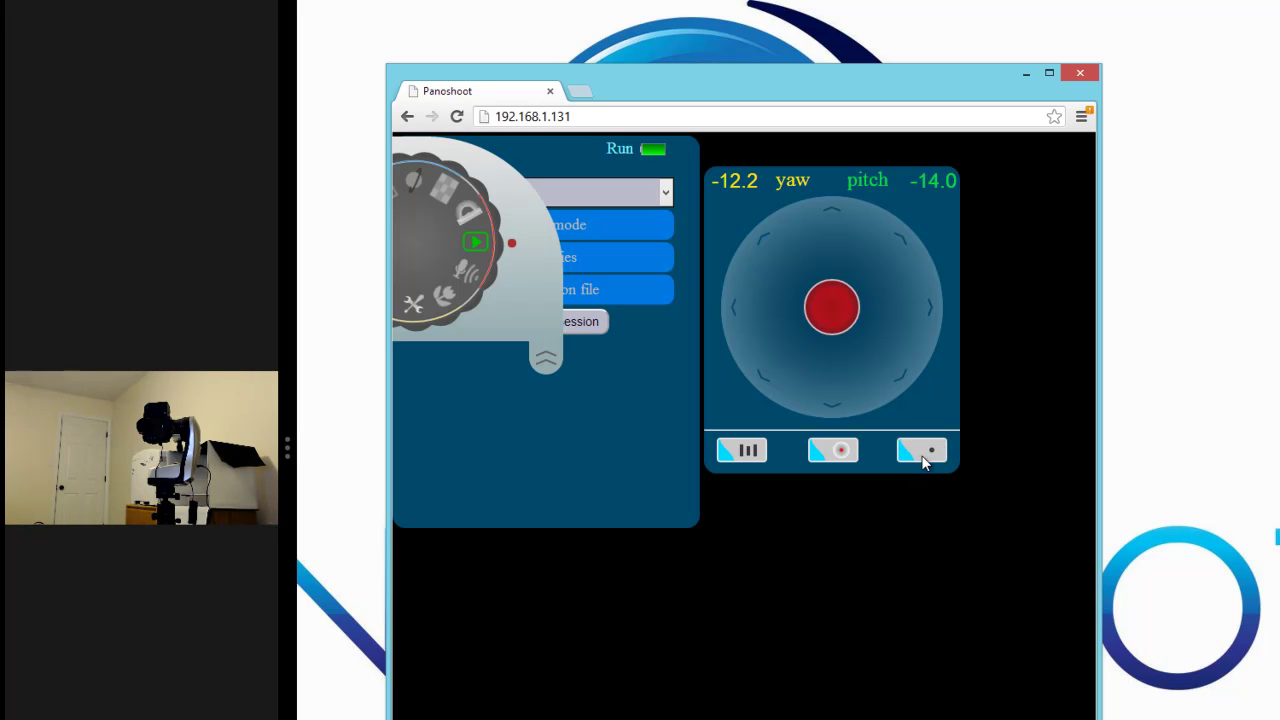
Rotate the mount in yaw with the joystick, briefly checking the PC's Wi-Fi list
left_click(872, 310)
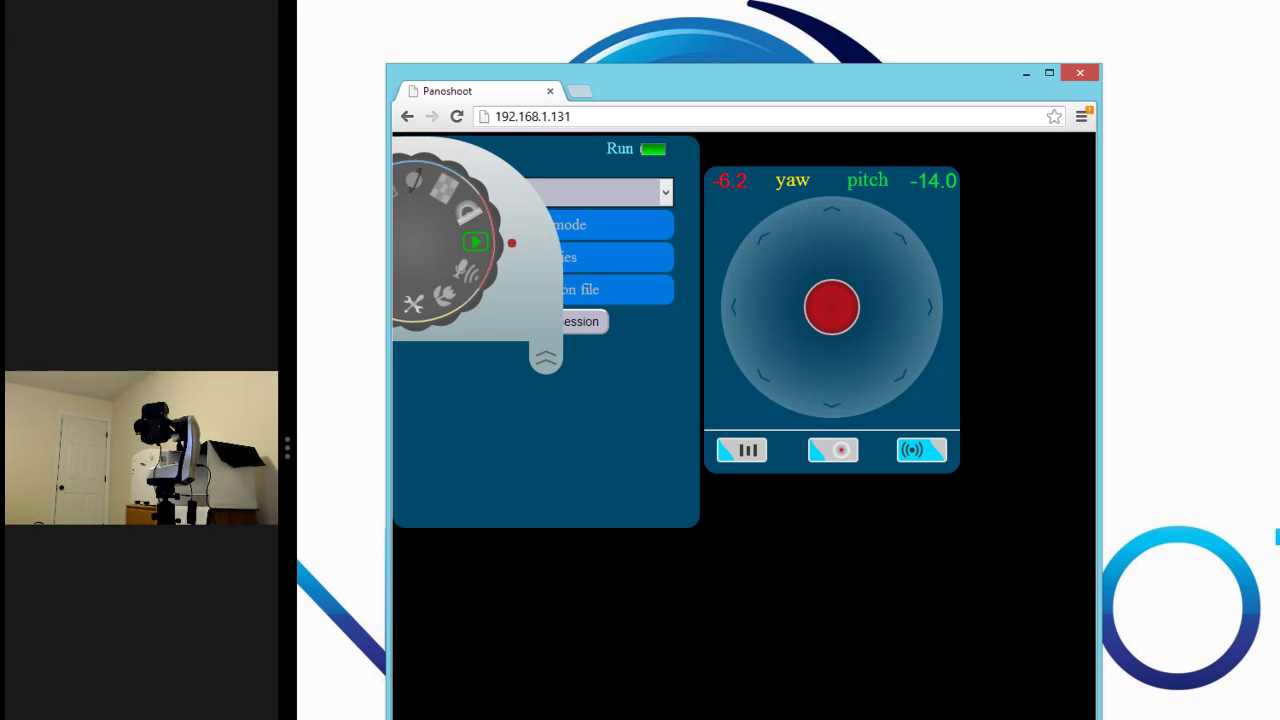
left_click(1268, 140)
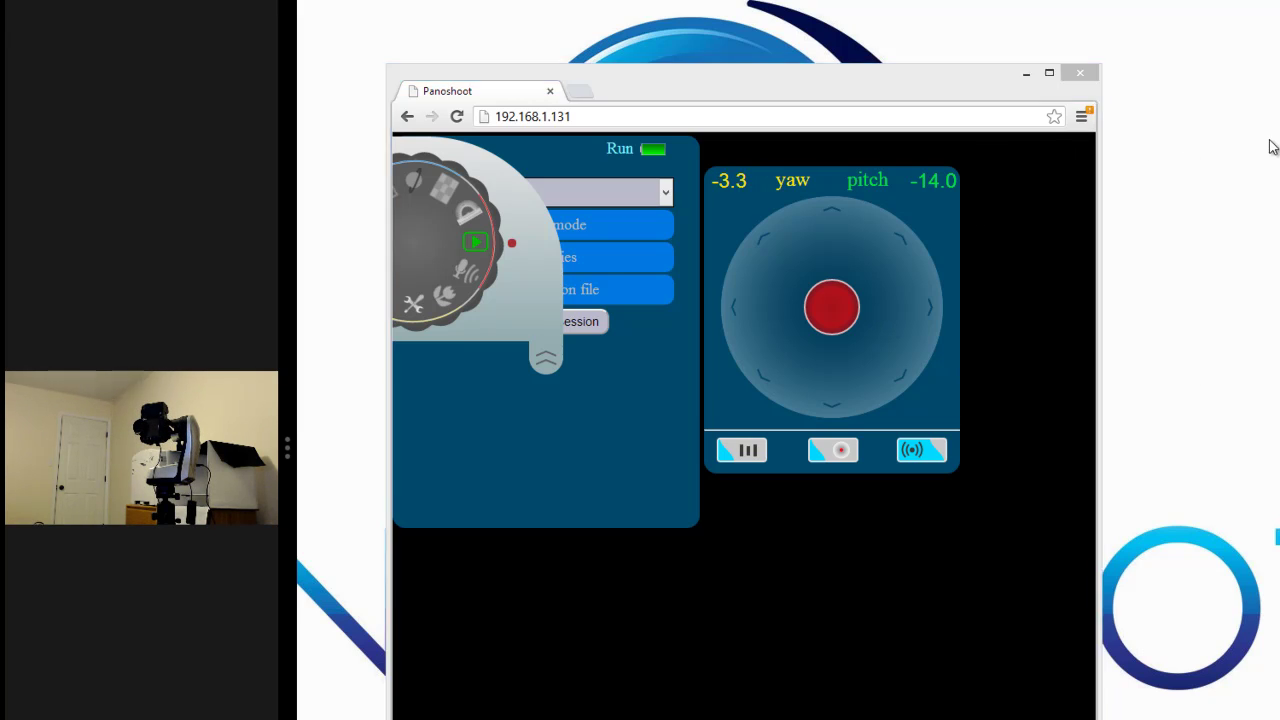
left_click(777, 304)
left_click(799, 284)
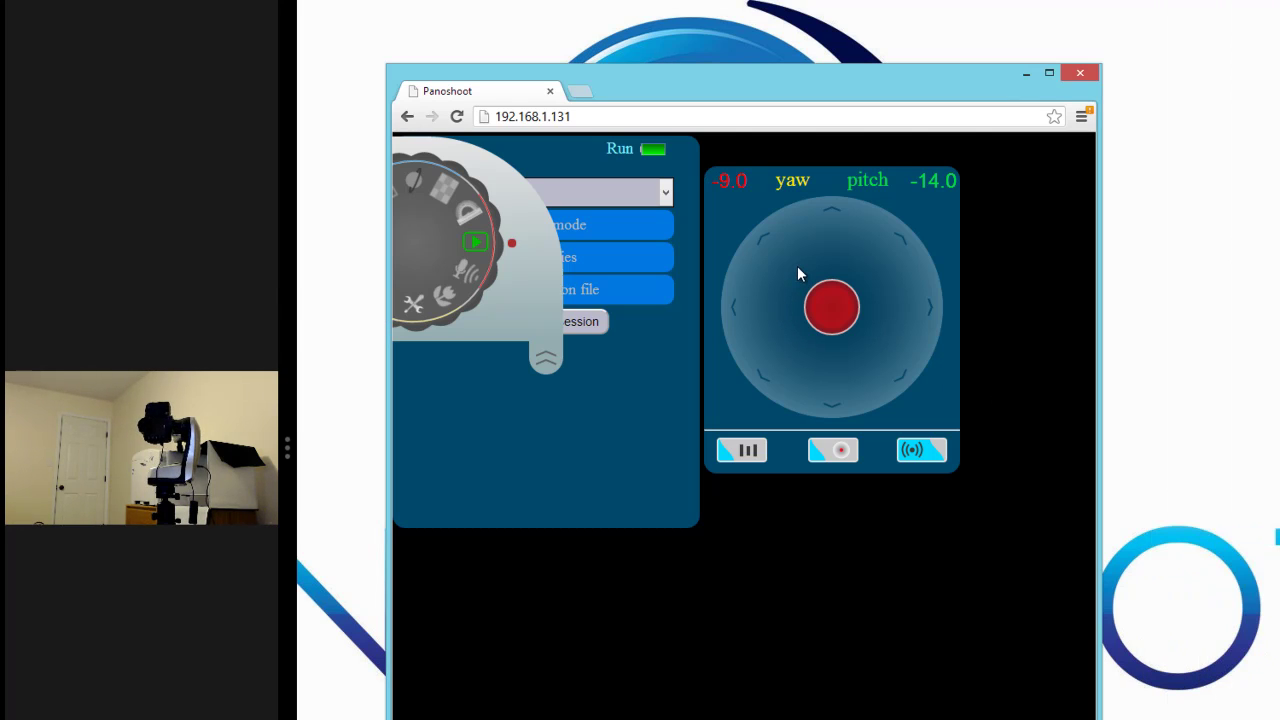